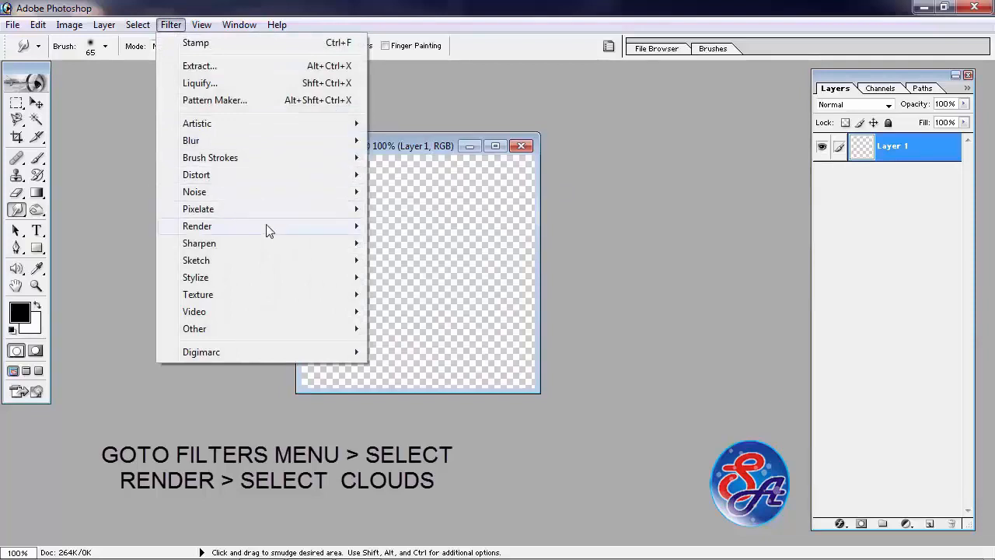
# - Render the Clouds filter on the empty Layer 1 and reapply it two more times
pyautogui.moveTo(268, 231)
pyautogui.click(416, 245)
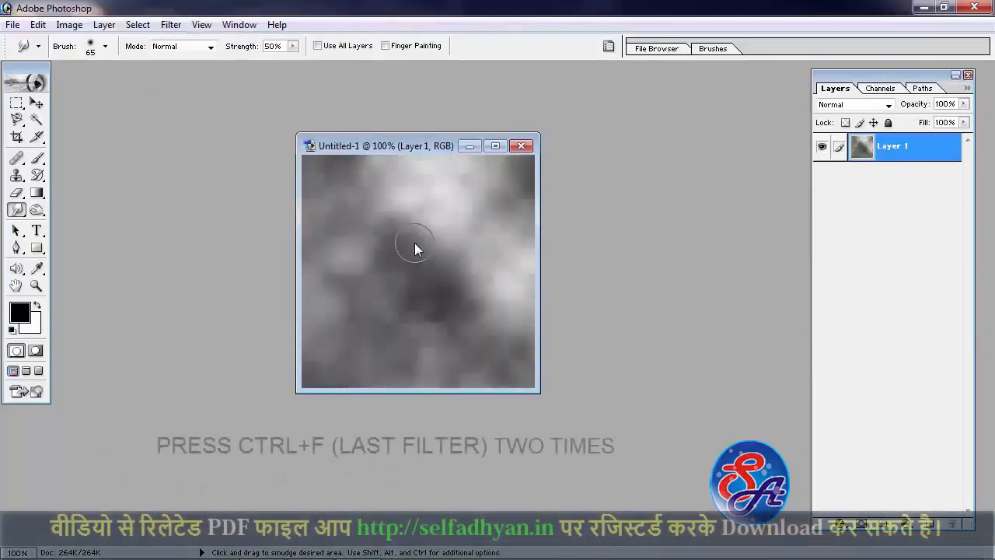
pyautogui.hotkey('ctrl', 'f')
pyautogui.hotkey('ctrl', 'f')
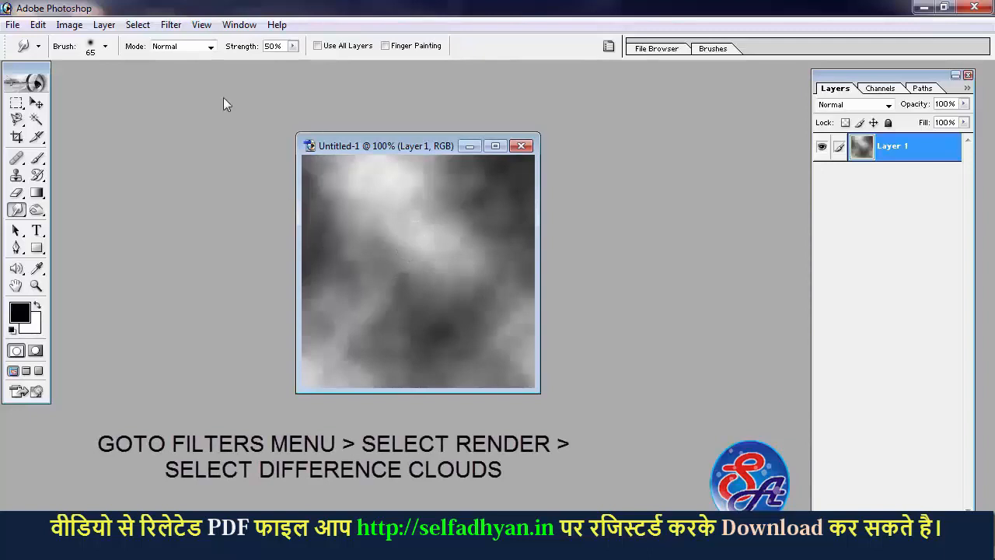
# - Render the Difference Clouds filter over the clouds on Layer 1
pyautogui.click(171, 26)
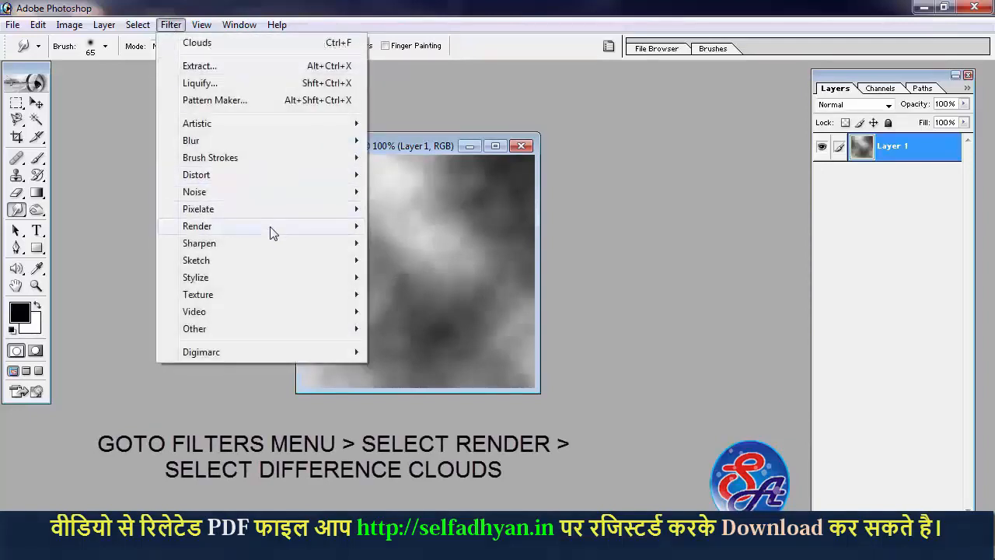
pyautogui.moveTo(273, 226)
pyautogui.click(412, 260)
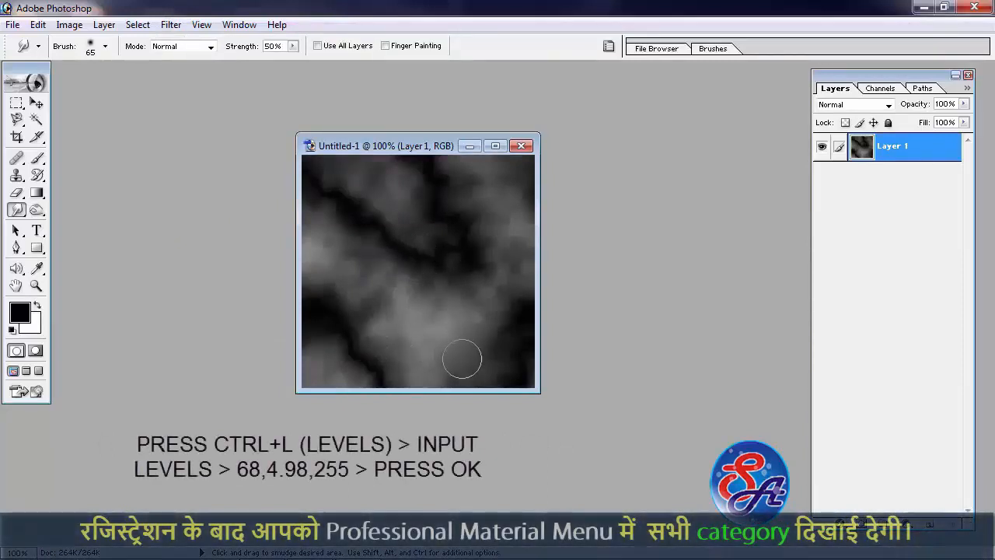
# - Adjust the layer's Levels with input levels of 68, 4.98 and 255
pyautogui.hotkey('ctrl', 'l')
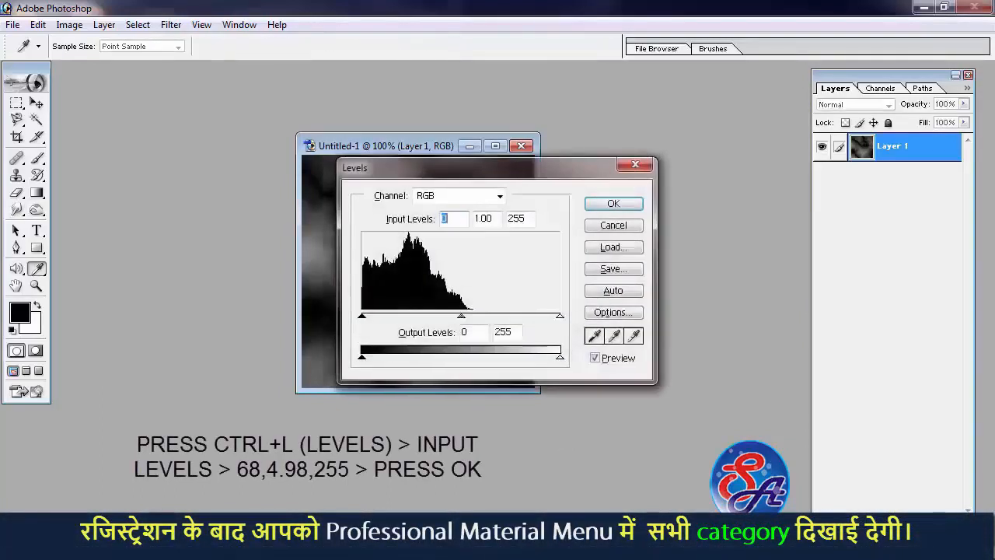
pyautogui.write('68')
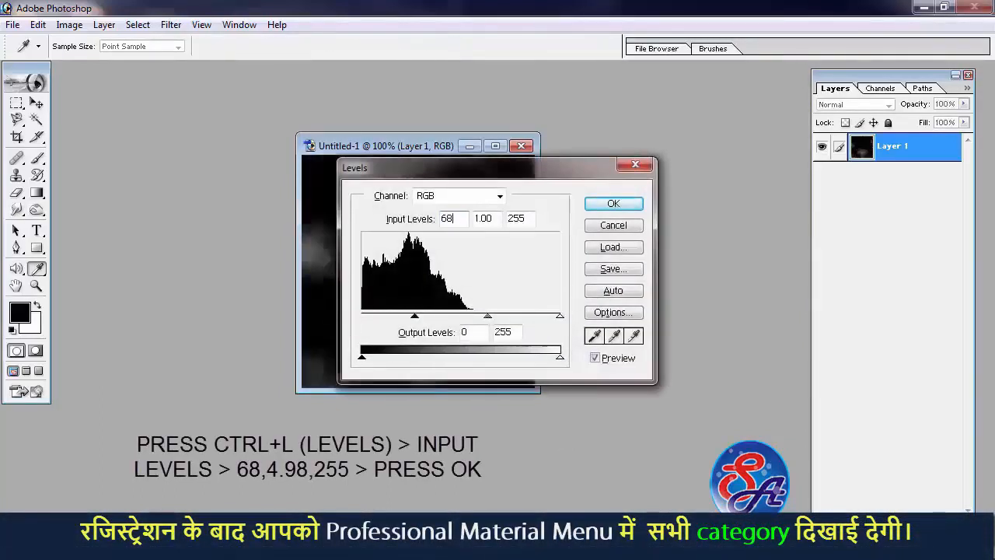
pyautogui.write('4.98')
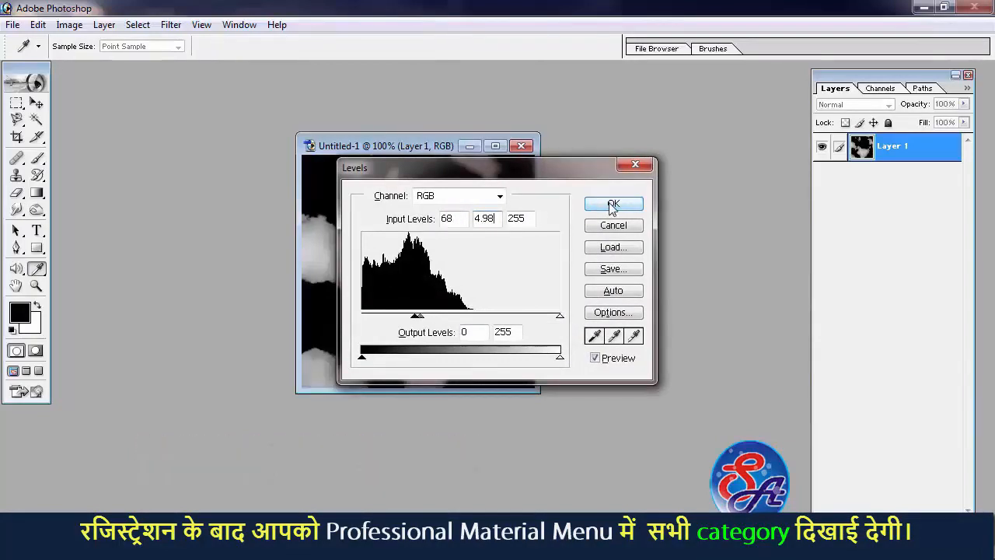
pyautogui.click(613, 205)
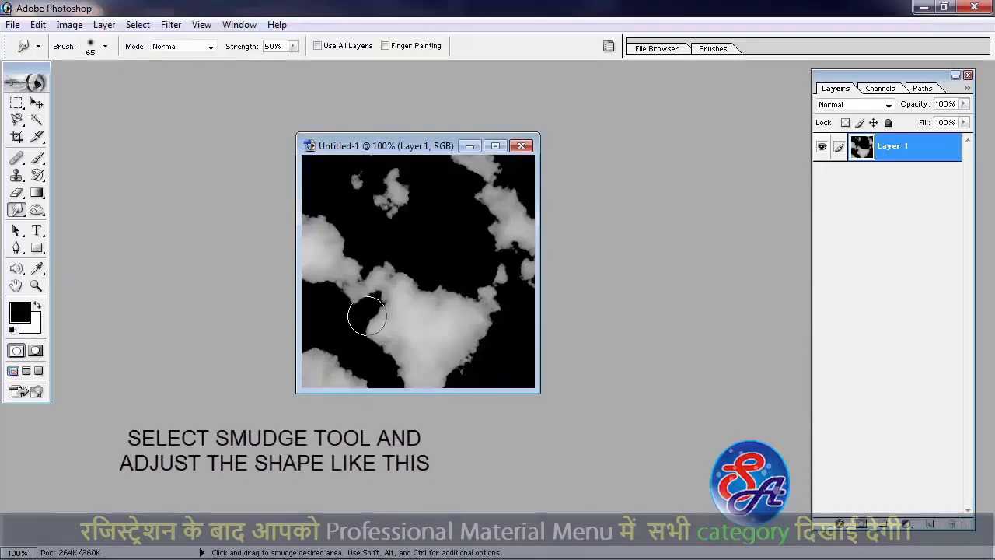
# - Smudge the edges of the white cloud patches into larger, smoother blobs with the size 65 brush at 50% strength
pyautogui.moveTo(362, 311)
pyautogui.mouseDown()
pyautogui.moveTo(387, 328)
pyautogui.moveTo(417, 290)
pyautogui.moveTo(418, 311)
pyautogui.moveTo(424, 293)
pyautogui.moveTo(448, 284)
pyautogui.moveTo(449, 325)
pyautogui.moveTo(446, 290)
pyautogui.moveTo(438, 302)
pyautogui.moveTo(436, 282)
pyautogui.moveTo(486, 303)
pyautogui.moveTo(512, 224)
pyautogui.moveTo(488, 225)
pyautogui.moveTo(497, 209)
pyautogui.moveTo(466, 185)
pyautogui.mouseUp()
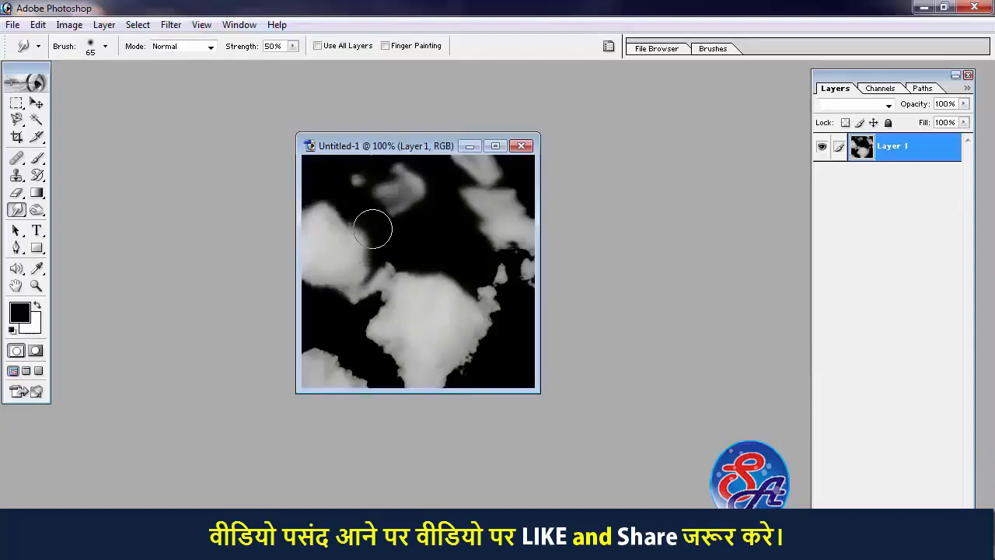
pyautogui.moveTo(393, 292)
pyautogui.mouseDown()
pyautogui.moveTo(423, 268)
pyautogui.moveTo(469, 338)
pyautogui.moveTo(499, 352)
pyautogui.moveTo(498, 321)
pyautogui.moveTo(525, 332)
pyautogui.moveTo(486, 311)
pyautogui.moveTo(503, 288)
pyautogui.moveTo(489, 296)
pyautogui.moveTo(489, 278)
pyautogui.moveTo(373, 349)
pyautogui.moveTo(392, 346)
pyautogui.moveTo(340, 308)
pyautogui.moveTo(378, 313)
pyautogui.moveTo(372, 307)
pyautogui.moveTo(329, 366)
pyautogui.moveTo(325, 333)
pyautogui.moveTo(354, 358)
pyautogui.mouseUp()
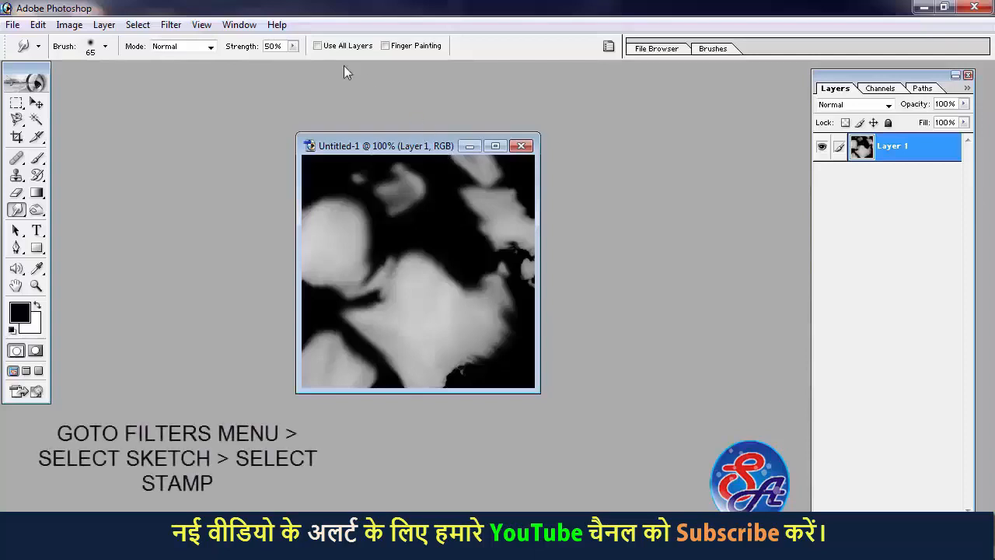
# - Apply the Stamp sketch filter with Light/Dark Balance 33 and Smoothness 24, and invert the result
pyautogui.click(171, 25)
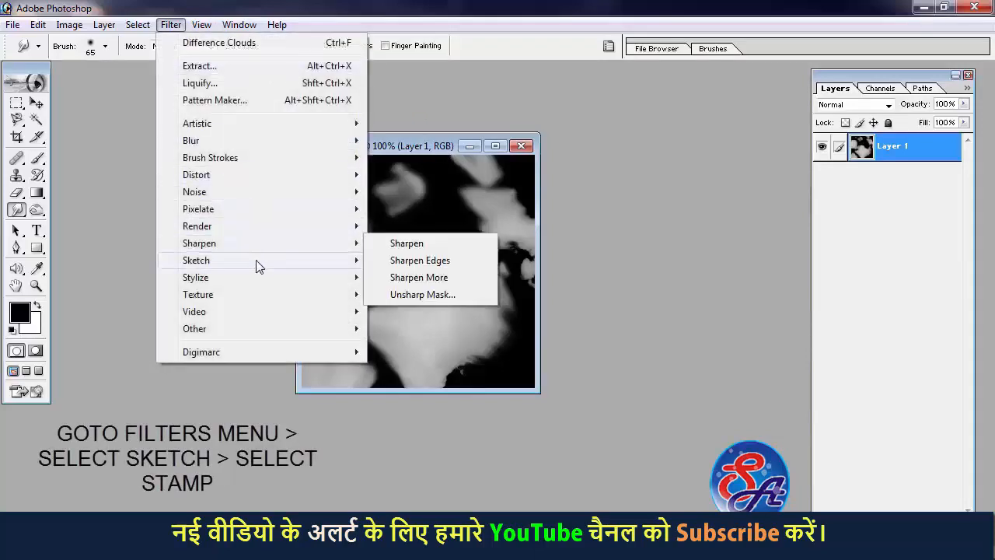
pyautogui.moveTo(297, 267)
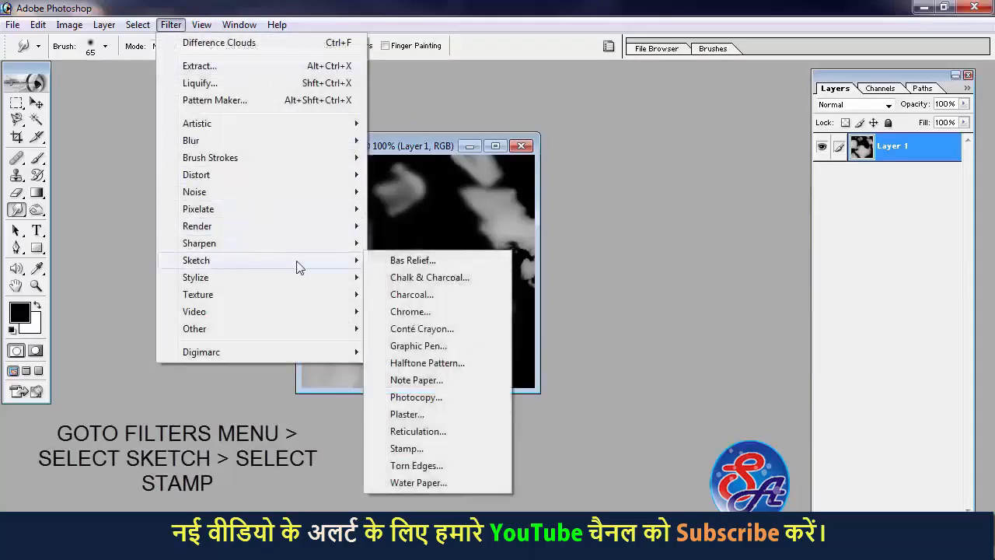
pyautogui.click(455, 451)
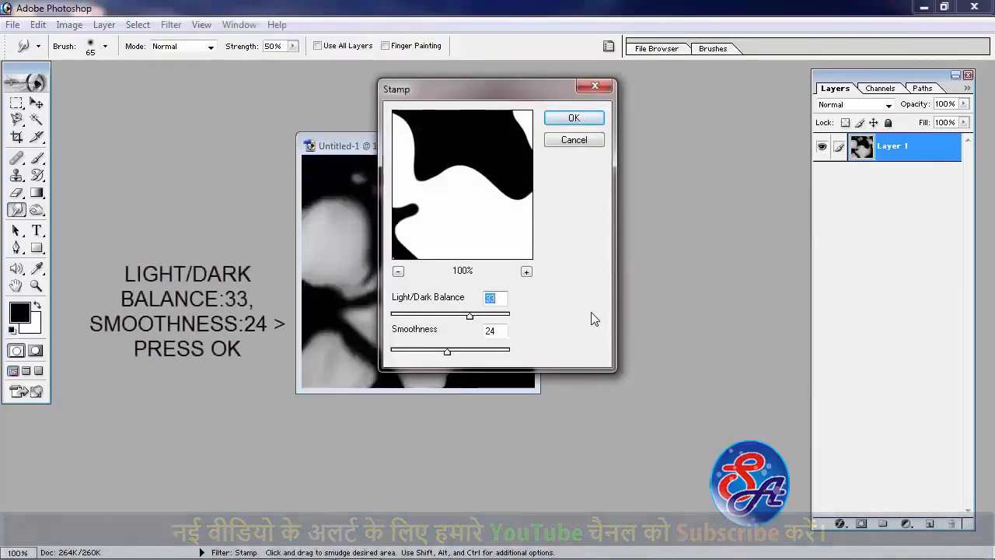
pyautogui.click(505, 299)
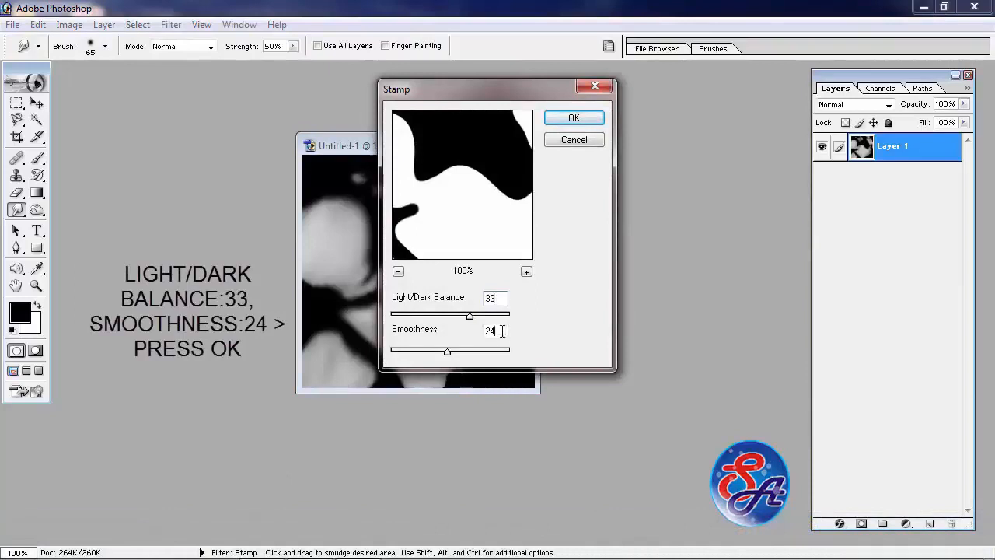
pyautogui.click(573, 119)
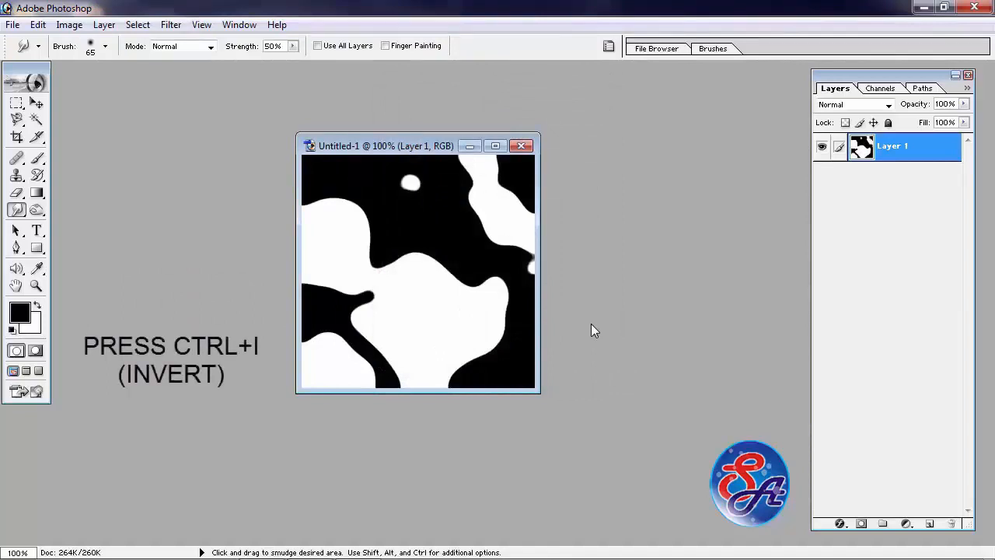
pyautogui.hotkey('ctrl', 'i')
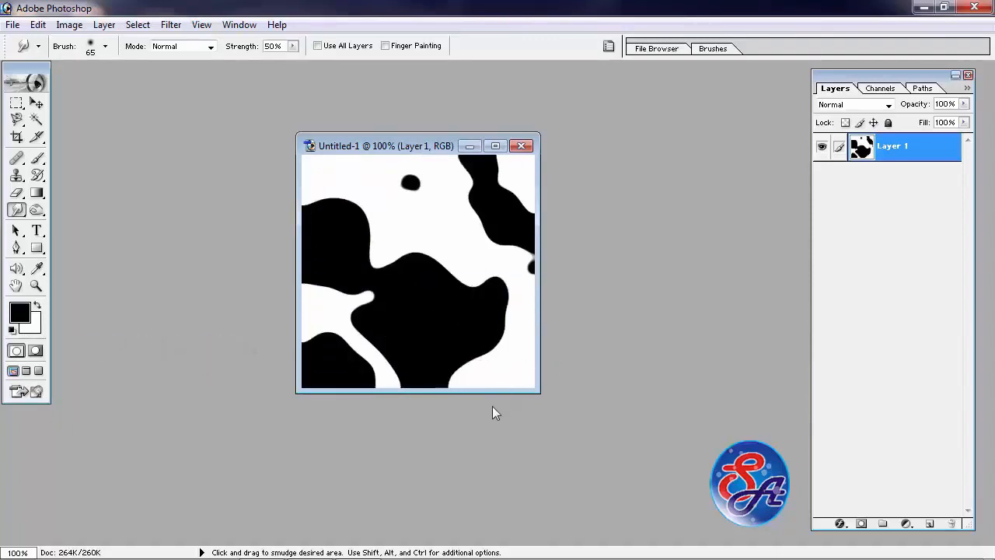
# - Define the black-and-white image as a pattern under the suggested name and close the untitled document without saving
pyautogui.click(35, 24)
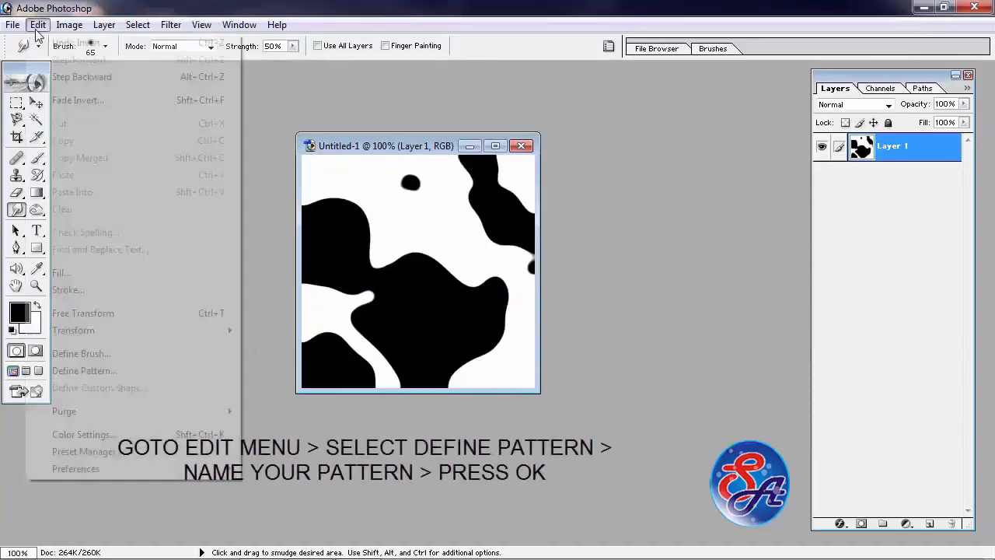
pyautogui.click(85, 371)
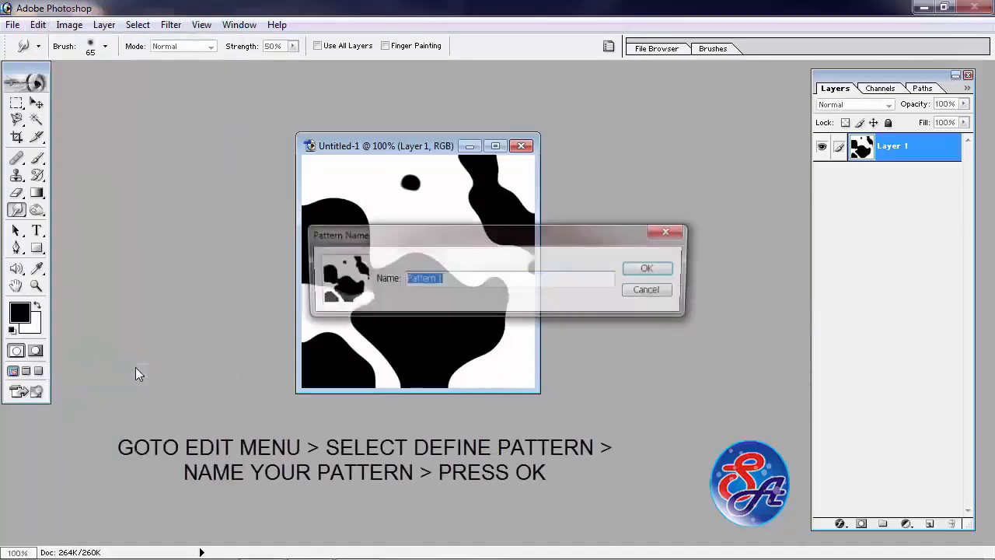
pyautogui.click(653, 268)
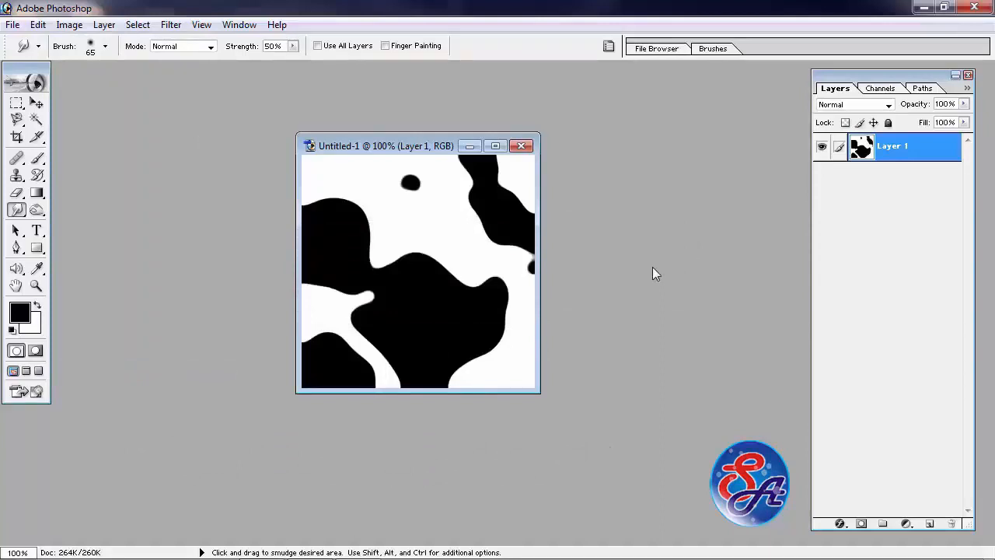
pyautogui.click(521, 146)
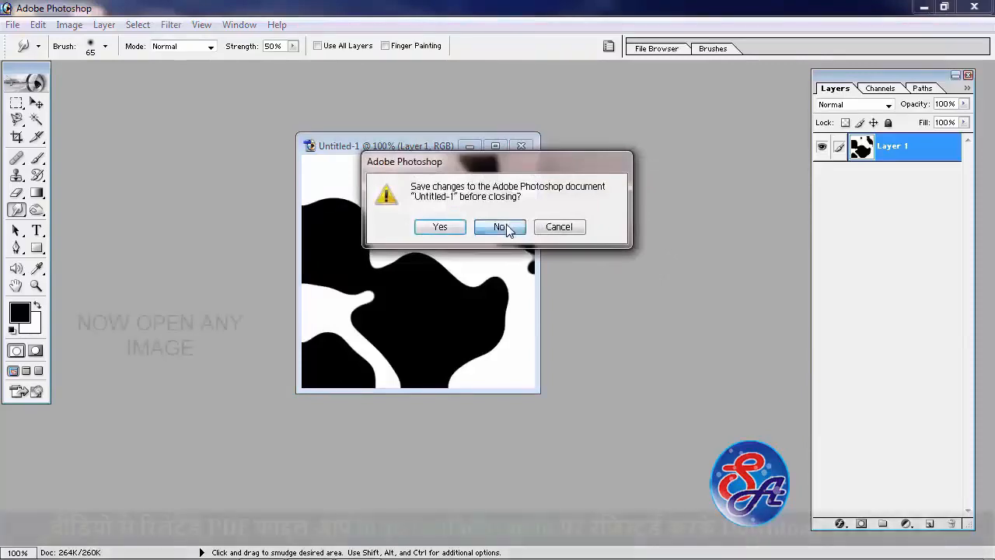
pyautogui.click(502, 227)
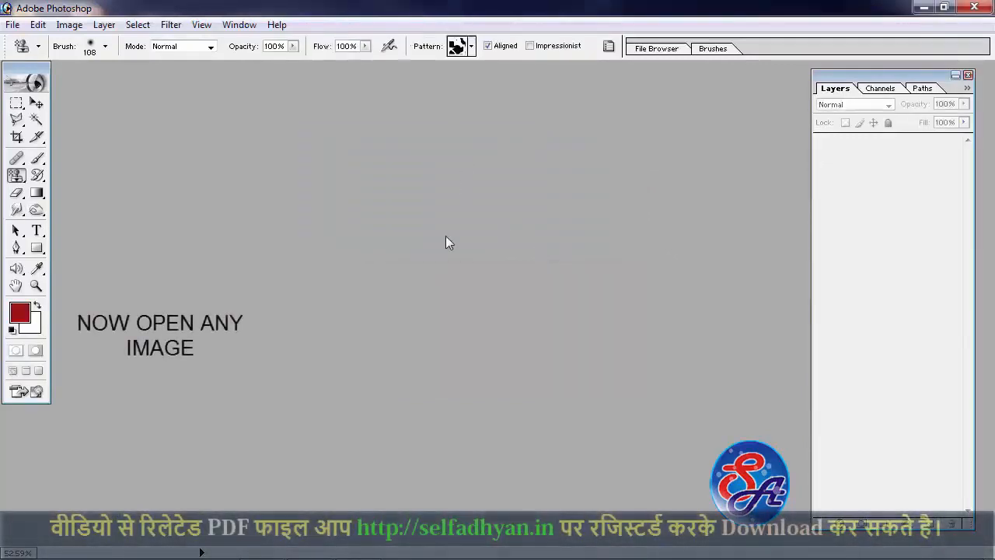
# - Open the red convertible image 28 (3) from the Wallpaper Latest folder
pyautogui.doubleClick(446, 237)
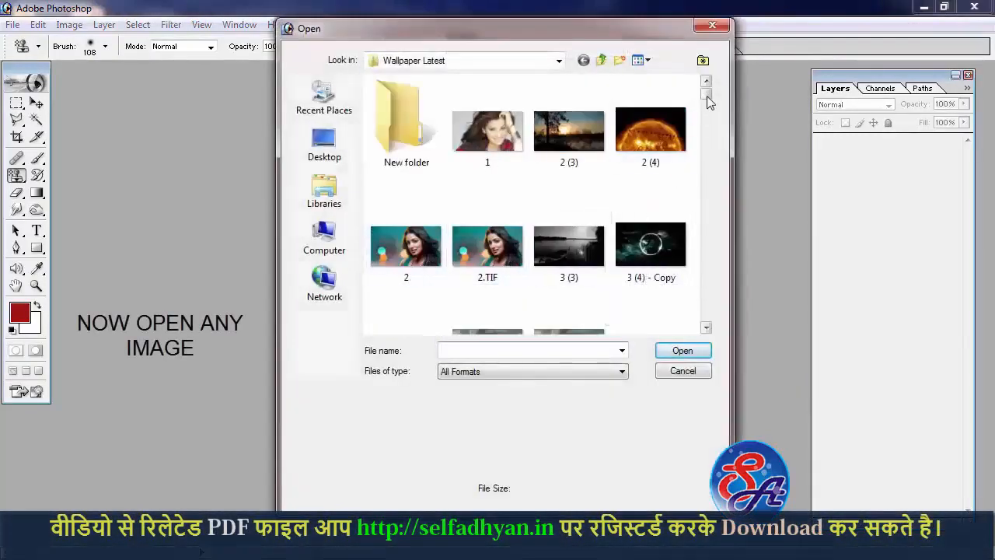
pyautogui.doubleClick(645, 33)
pyautogui.moveTo(967, 77); pyautogui.dragTo(971, 151)
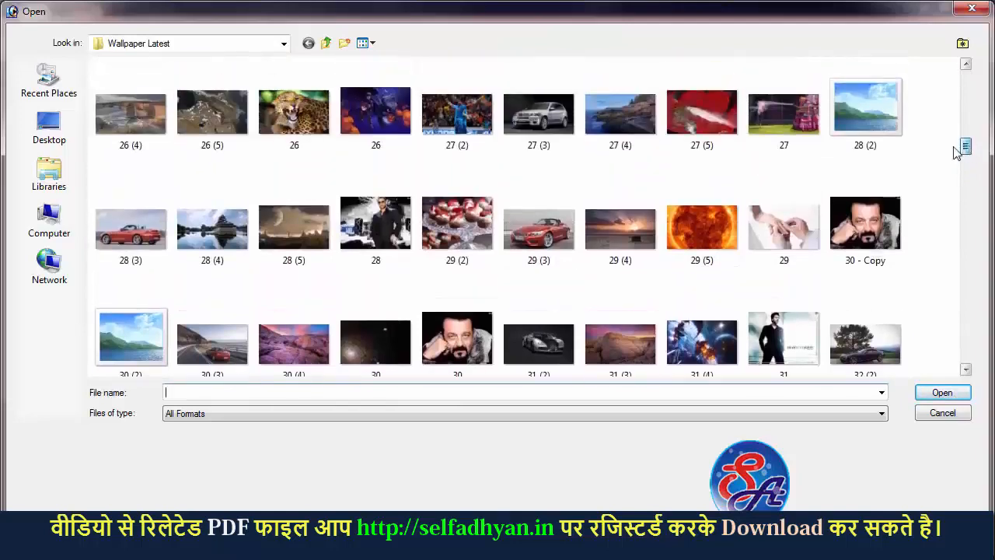
pyautogui.doubleClick(131, 232)
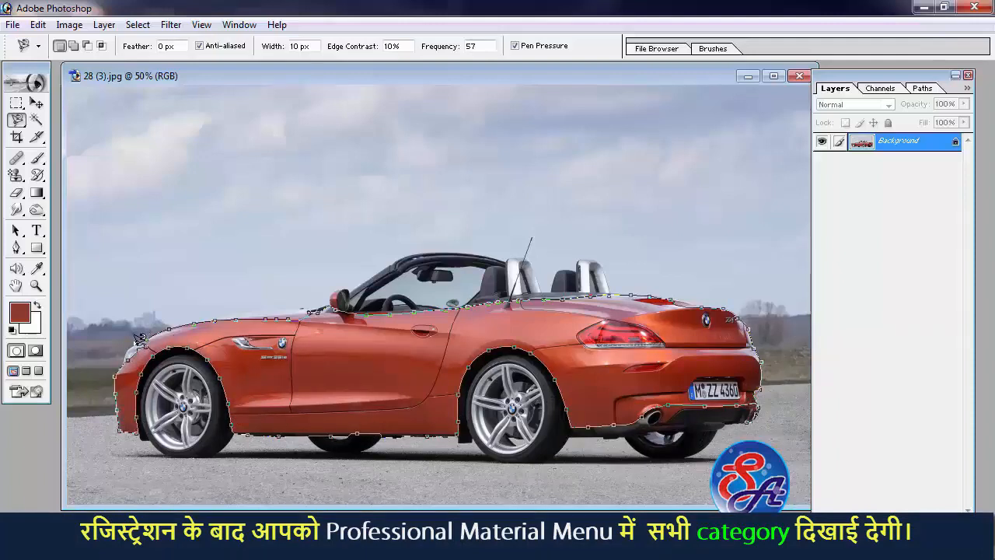
# - Close the magnetic lasso outline around the car body and add the missed strip along the rear deck to the selection
pyautogui.click(140, 338)
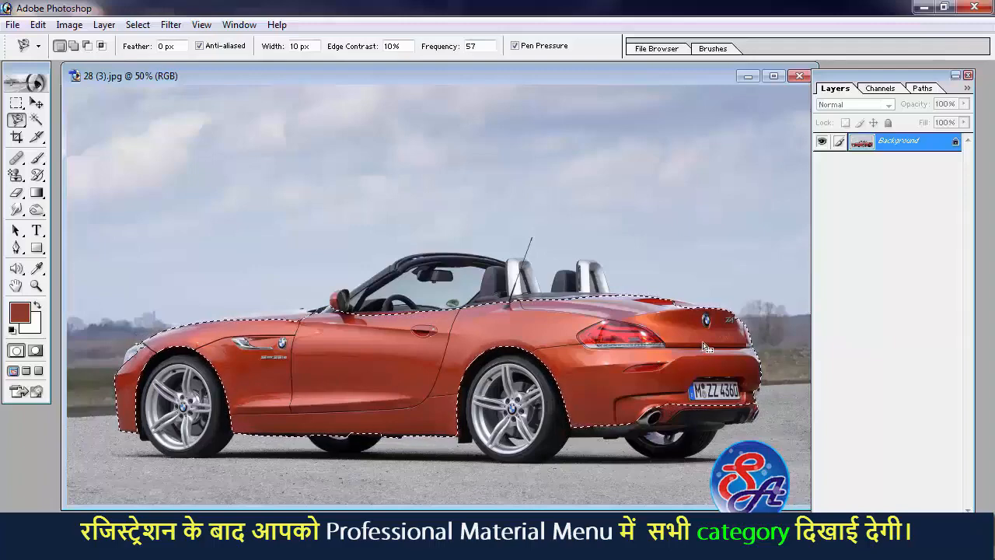
pyautogui.hotkey('ctrl', '+')
pyautogui.hotkey('ctrl', '+')
pyautogui.moveTo(681, 370); pyautogui.dragTo(56, 238)
pyautogui.moveTo(457, 260); pyautogui.dragTo(119, 318)
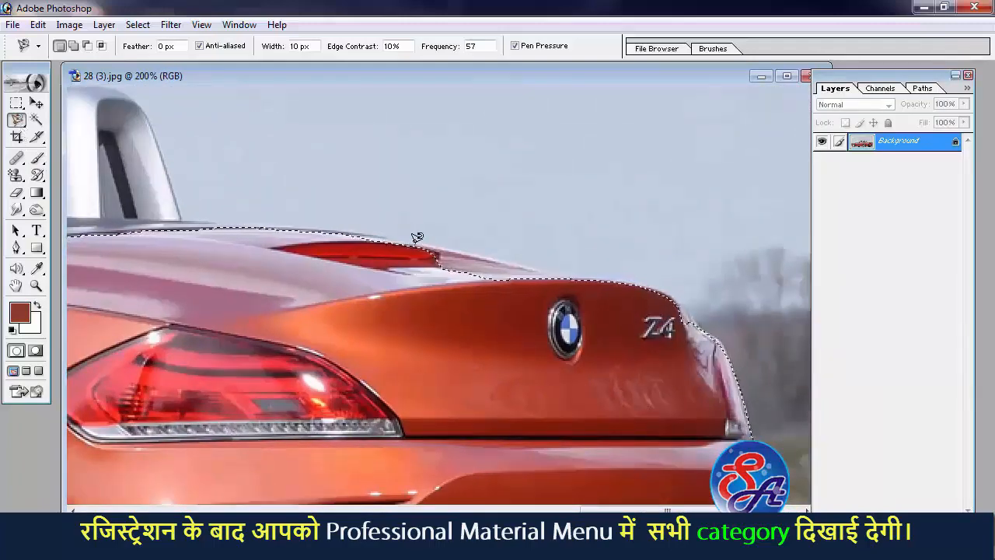
pyautogui.keyDown('shift'); pyautogui.click(348, 232); pyautogui.keyUp('shift')
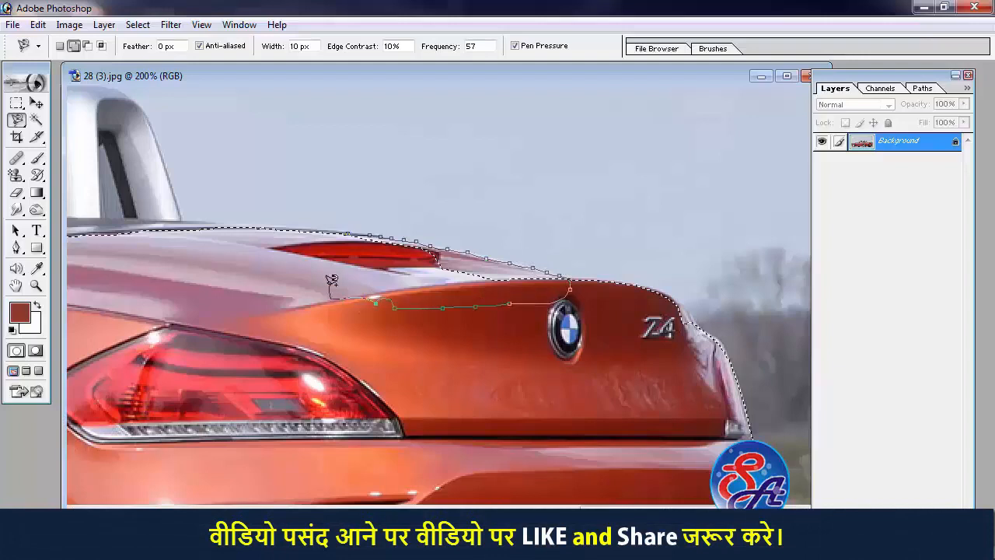
pyautogui.press('Escape')
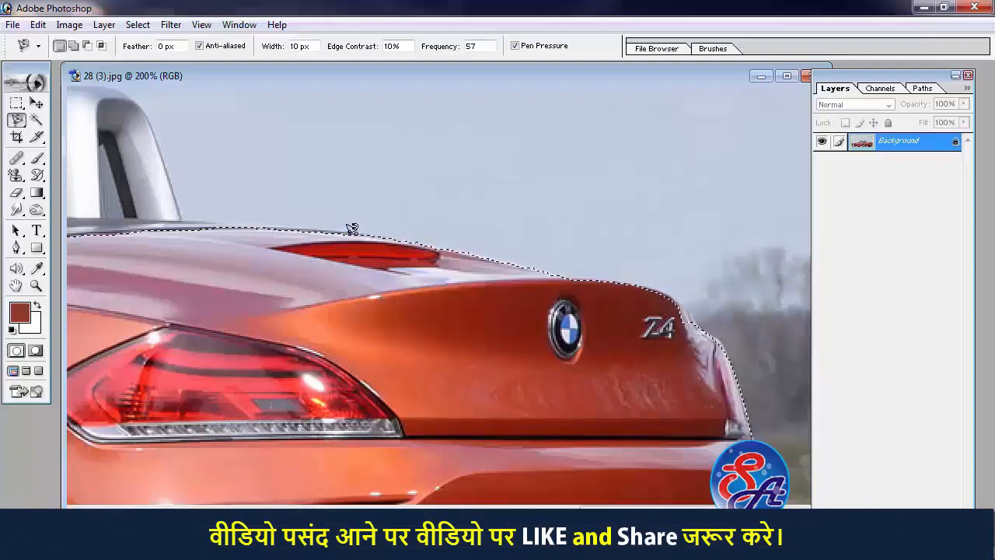
# - Add the missed body edge beside the Z4 badge to the selection with the Elliptical Marquee
pyautogui.click(16, 103)
pyautogui.click(95, 117)
pyautogui.moveTo(646, 300); pyautogui.dragTo(681, 342)
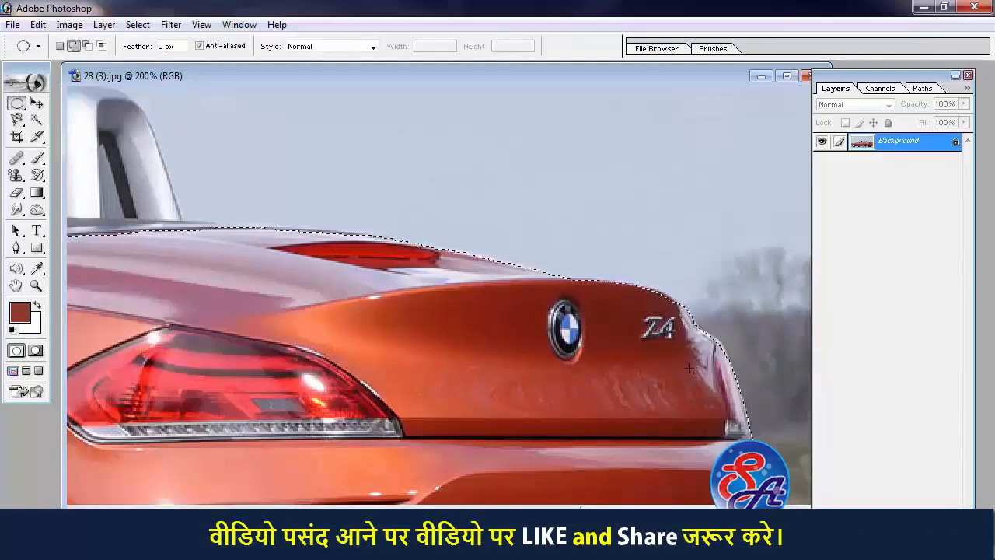
# - Subtract the far-side exhaust pipe area below the rear bumper from the selection with the Elliptical Marquee
pyautogui.moveTo(622, 404); pyautogui.dragTo(508, 111)
pyautogui.moveTo(499, 185); pyautogui.dragTo(535, 155)
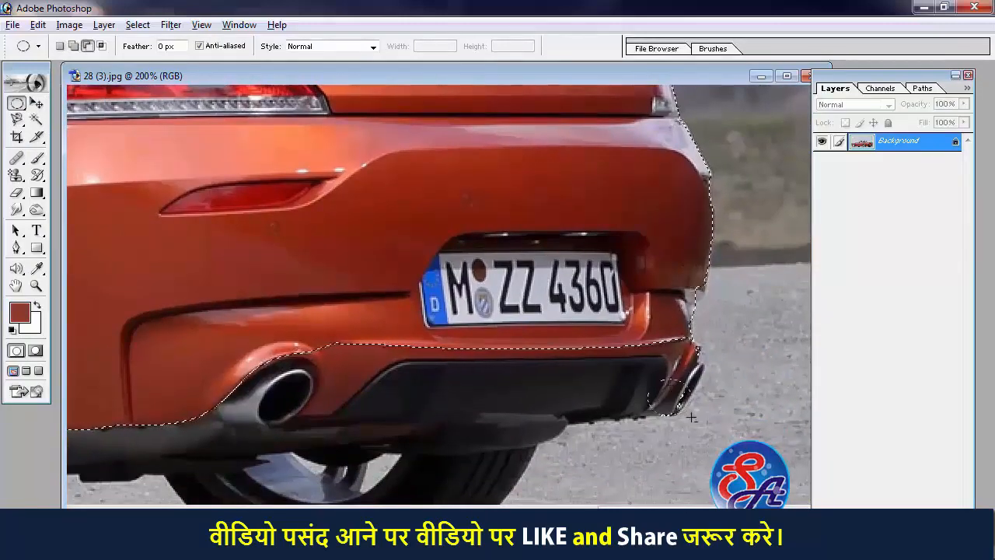
pyautogui.moveTo(661, 381); pyautogui.dragTo(722, 345)
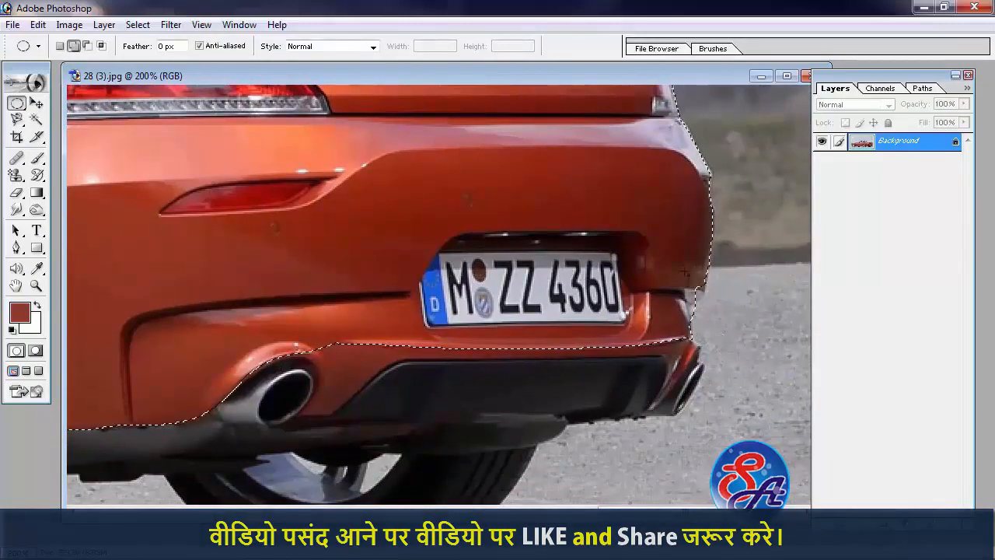
# - Add the unselected upper part of the bonnet to the selection with the Polygonal Lasso
pyautogui.moveTo(310, 239); pyautogui.dragTo(755, 329)
pyautogui.moveTo(182, 235); pyautogui.dragTo(627, 386)
pyautogui.moveTo(365, 265)
pyautogui.mouseDown()
pyautogui.moveTo(577, 318)
pyautogui.moveTo(622, 296)
pyautogui.mouseUp()
pyautogui.moveTo(17, 120)
pyautogui.mouseDown()
pyautogui.moveTo(65, 146)
pyautogui.moveTo(83, 134)
pyautogui.mouseUp()
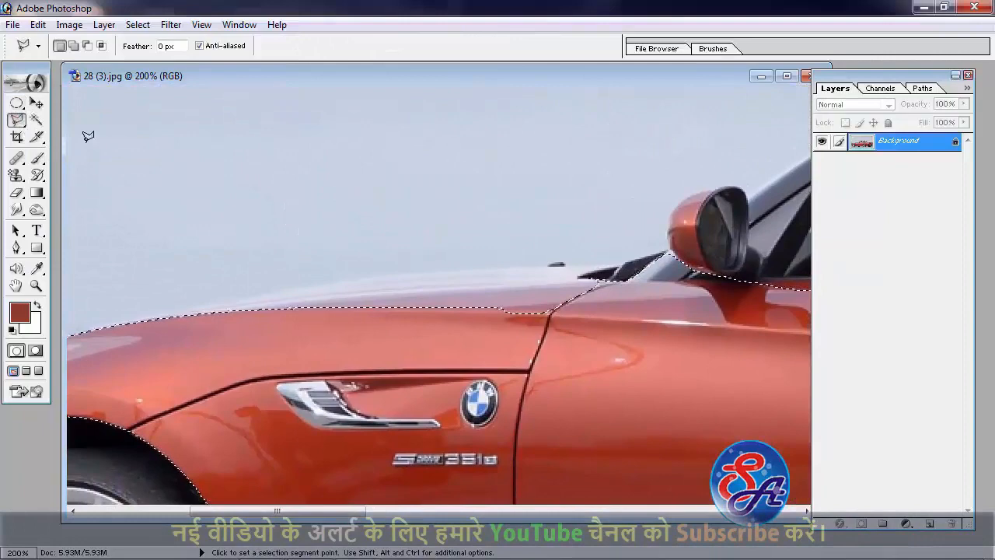
pyautogui.click(117, 317)
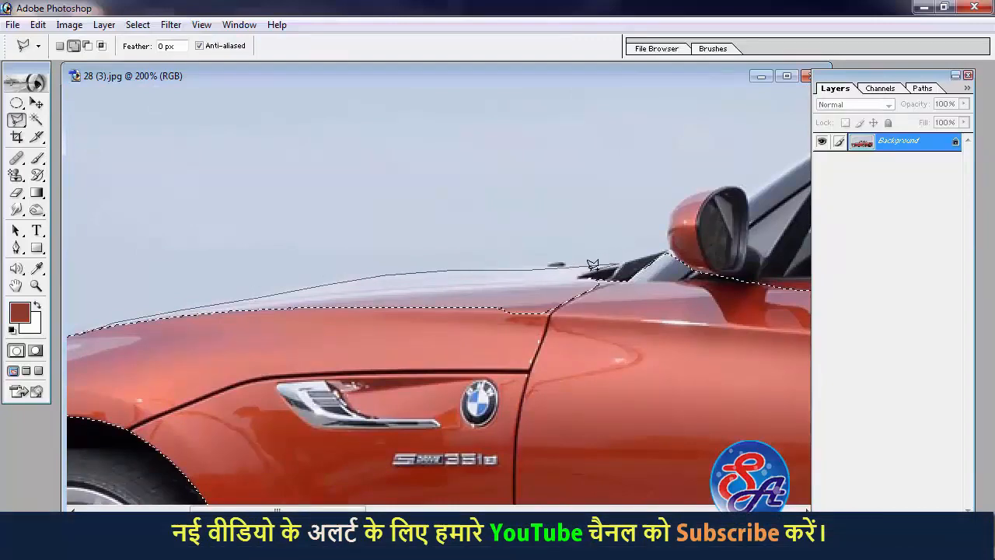
pyautogui.click(71, 340)
pyautogui.hotkey('ctrl', '0')
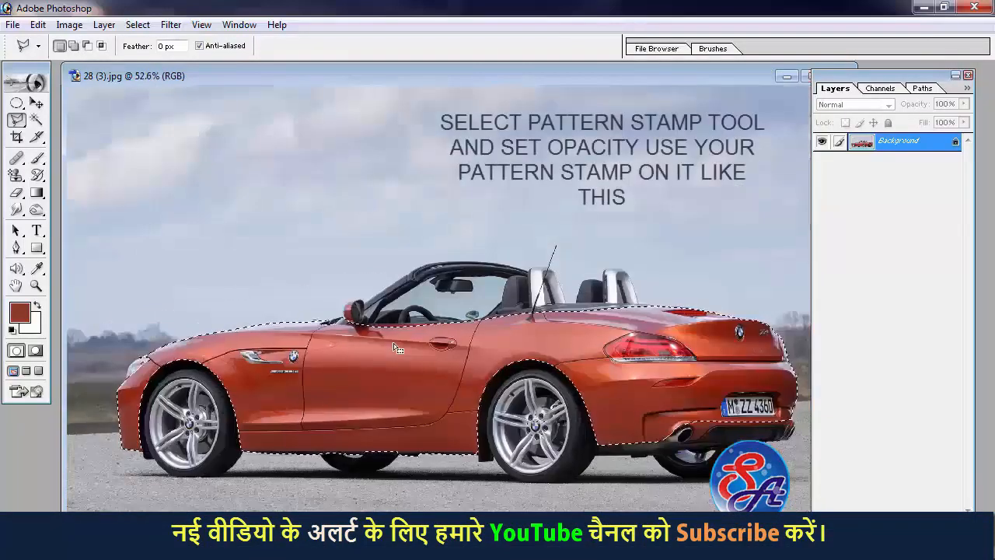
# - Paint the custom pattern over the selected car body with the Pattern Stamp at 49% opacity, and deselect
pyautogui.press('s')
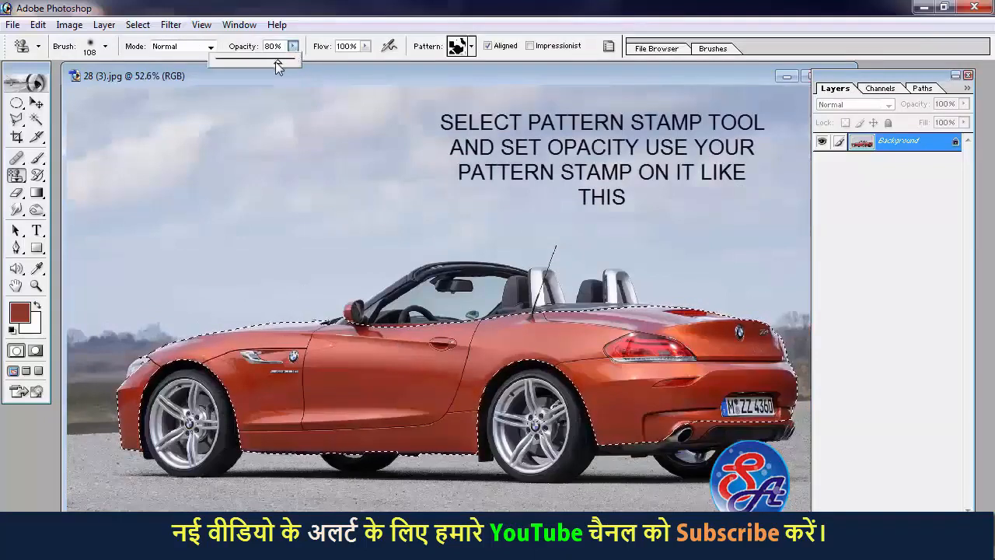
pyautogui.moveTo(250, 67); pyautogui.dragTo(256, 81)
pyautogui.moveTo(263, 373)
pyautogui.mouseDown()
pyautogui.moveTo(341, 361)
pyautogui.moveTo(442, 432)
pyautogui.moveTo(461, 402)
pyautogui.moveTo(417, 426)
pyautogui.moveTo(281, 399)
pyautogui.moveTo(125, 409)
pyautogui.moveTo(152, 391)
pyautogui.moveTo(606, 353)
pyautogui.moveTo(569, 325)
pyautogui.moveTo(679, 363)
pyautogui.moveTo(758, 349)
pyautogui.moveTo(737, 344)
pyautogui.moveTo(735, 389)
pyautogui.mouseUp()
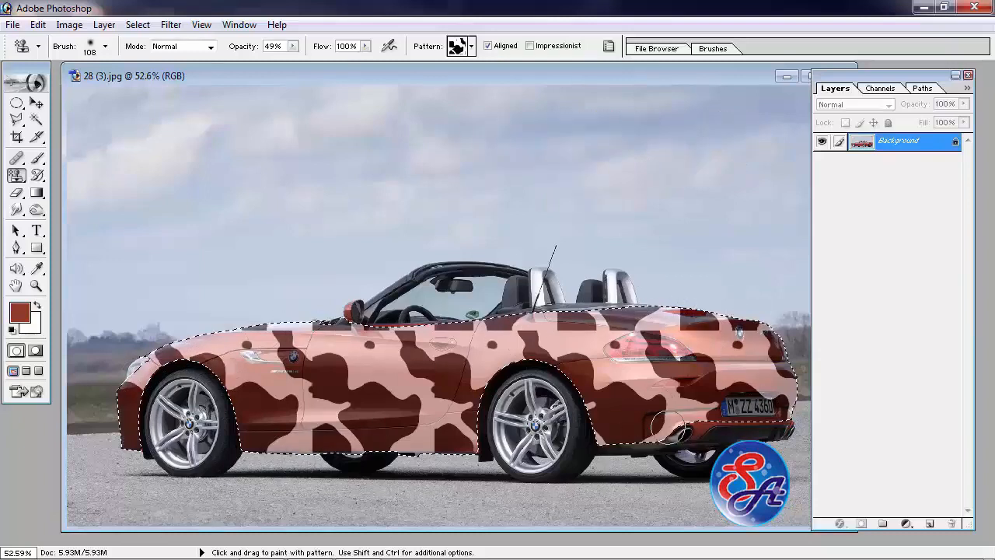
pyautogui.hotkey('ctrl', 'd')
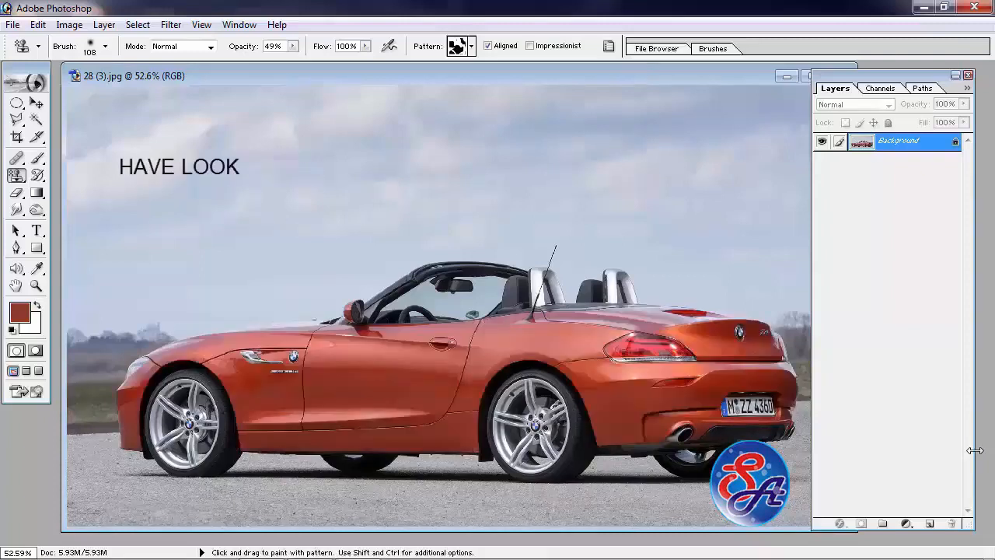
# - Compare the car before and after the pattern painting by repeatedly undoing and redoing it
pyautogui.hotkey('ctrl', 'z')
pyautogui.hotkey('ctrl', 'z')
pyautogui.hotkey('ctrl', 'z')
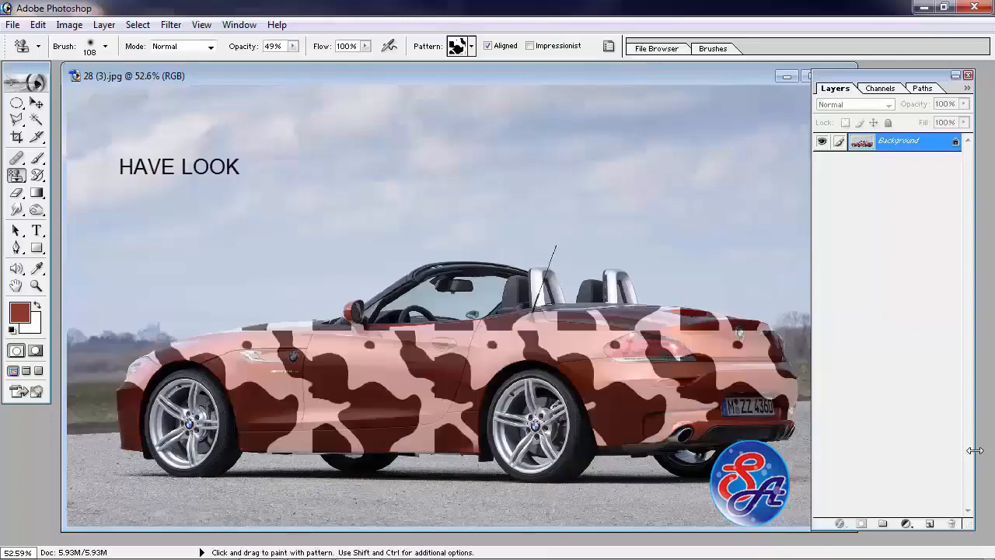
pyautogui.hotkey('ctrl', 'z')
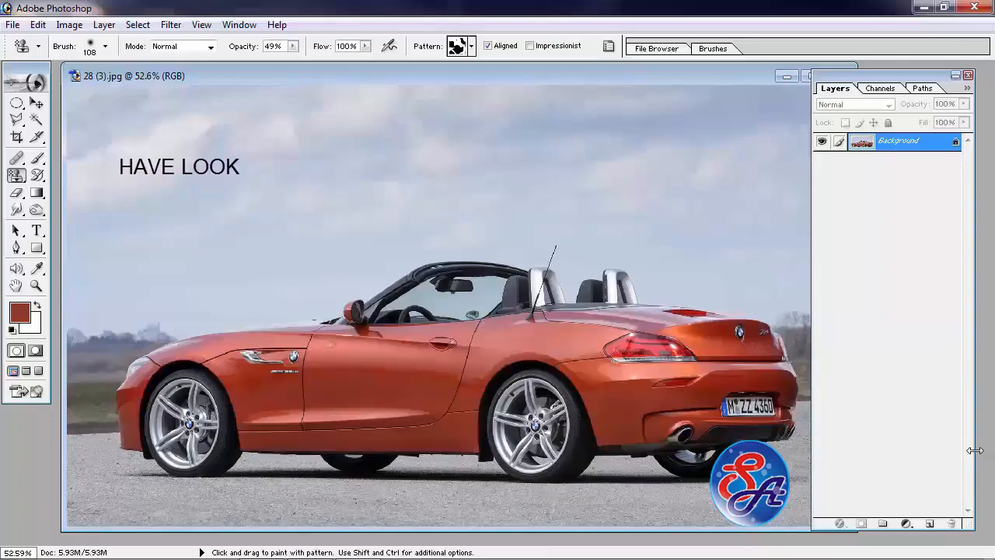
pyautogui.hotkey('ctrl', 'z')
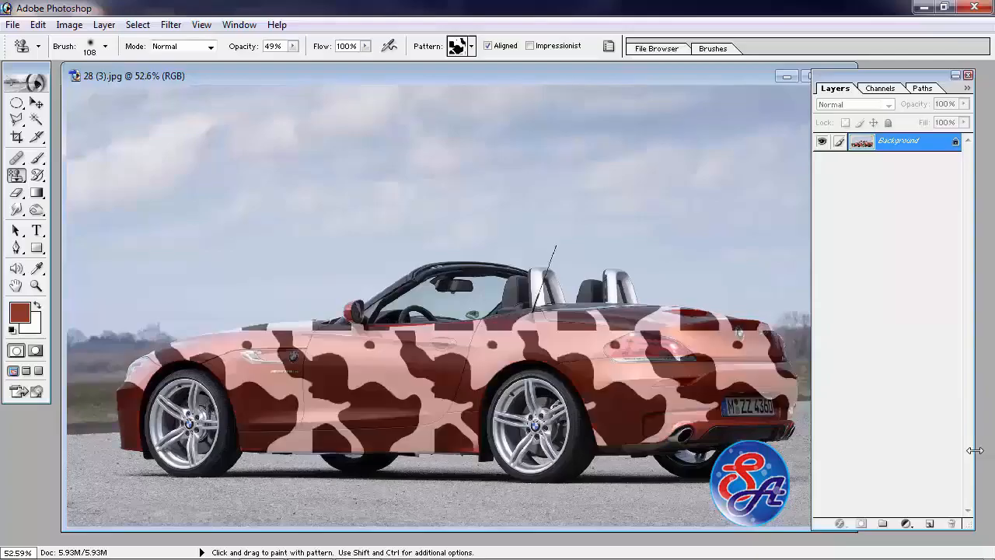